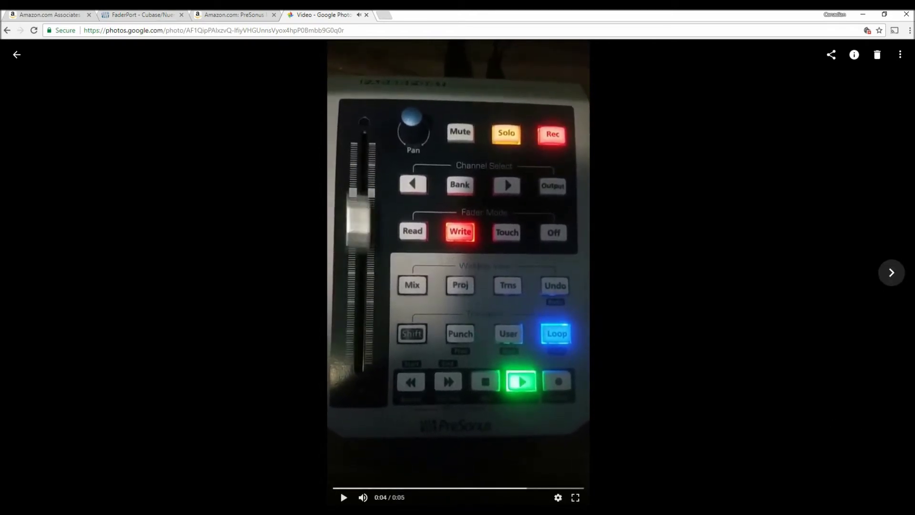
Switch to the PreSonus article on FaderPort Native Mode setup for Cubase/Nuendo
key(ctrl+2)
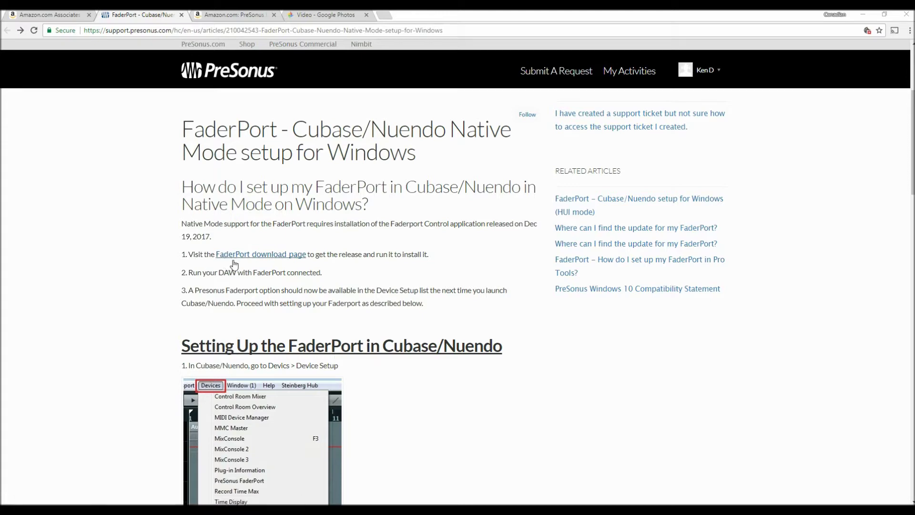
click(264, 259)
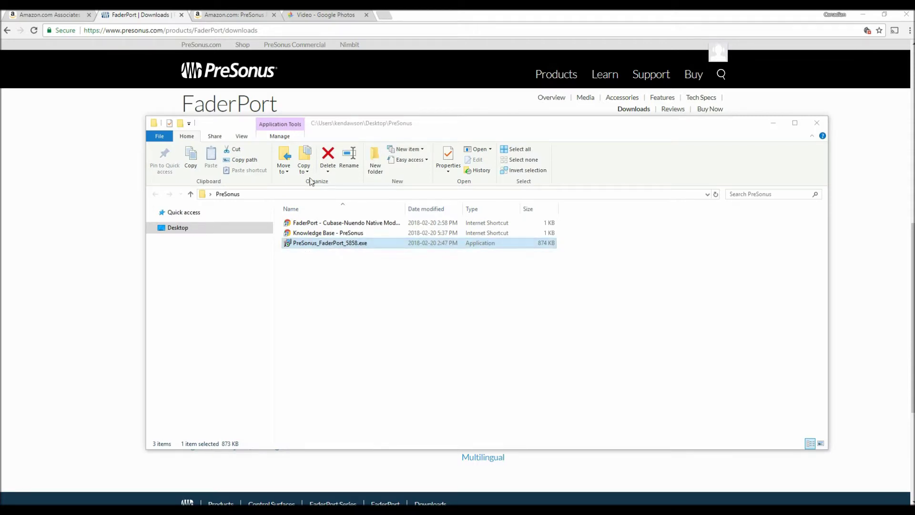
click(444, 25)
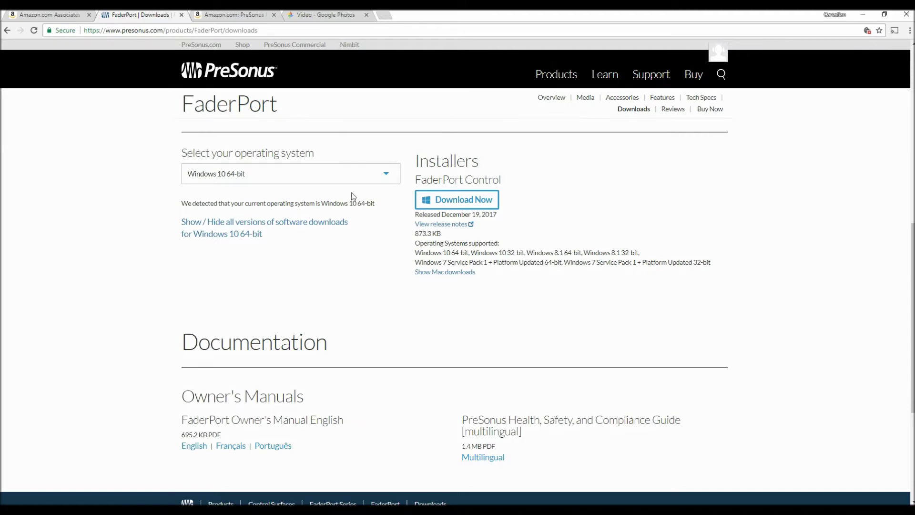
click(7, 30)
scroll(464, 319, down, 4)
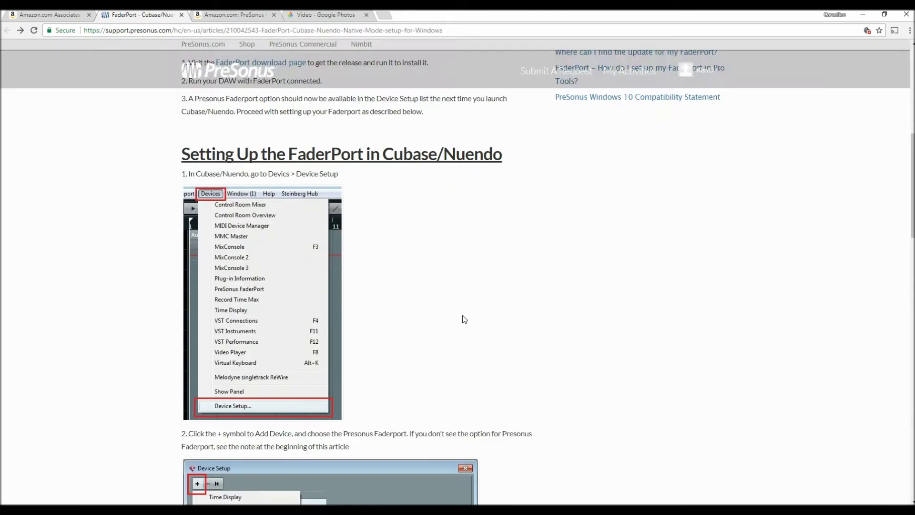
scroll(444, 311, up, 2)
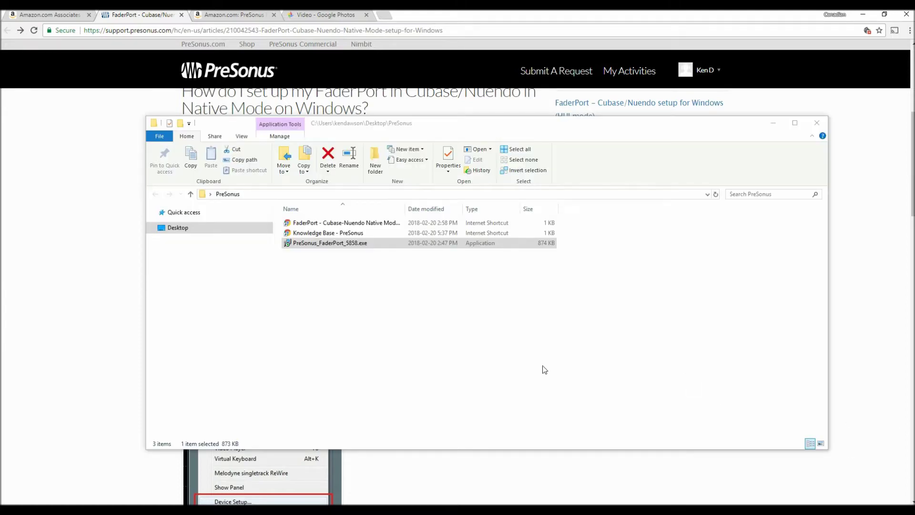
Run PreSonus_FaderPort_5858.exe, allow it past the security warning, and confirm the setup language
double_click(368, 244)
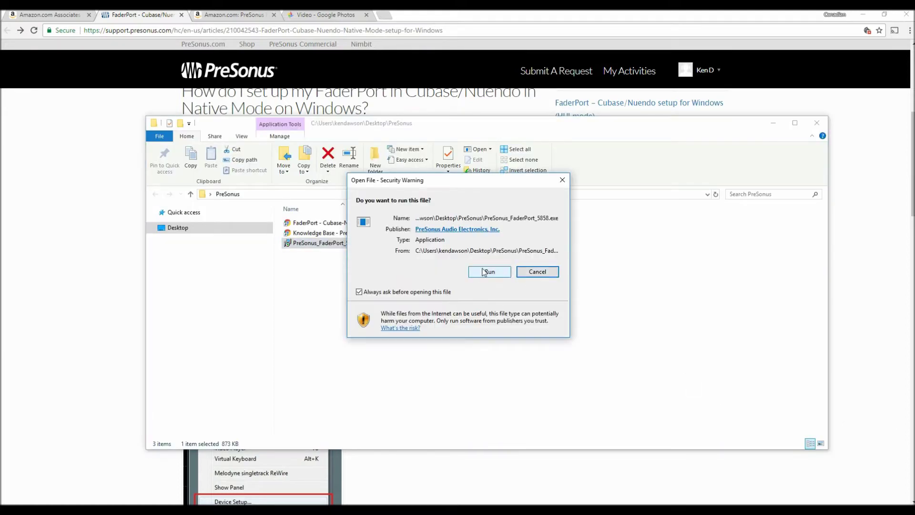
click(489, 272)
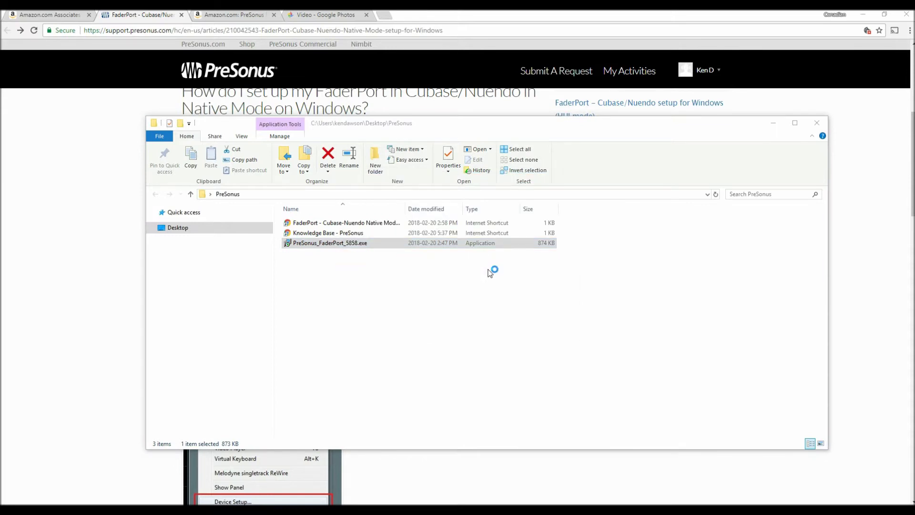
click(469, 284)
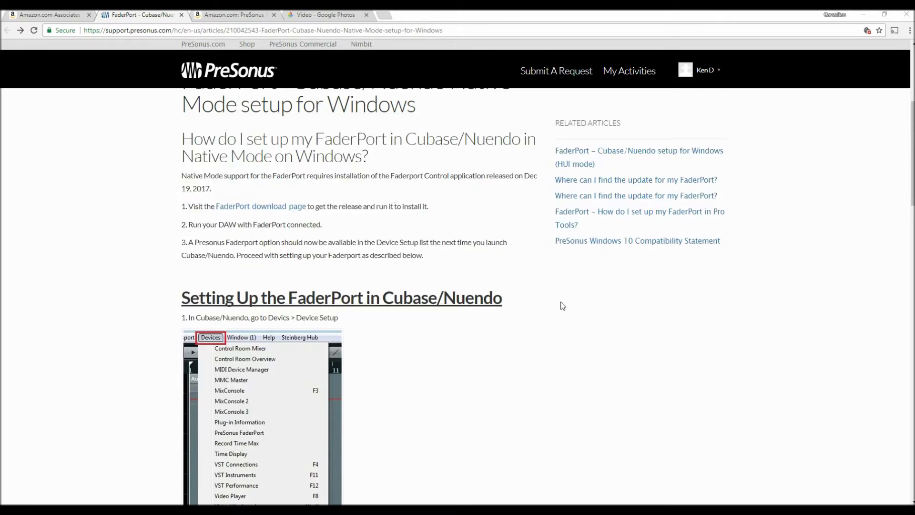
scroll(561, 306, down, 2)
scroll(558, 305, down, 5)
scroll(554, 304, down, 5)
scroll(551, 304, down, 5)
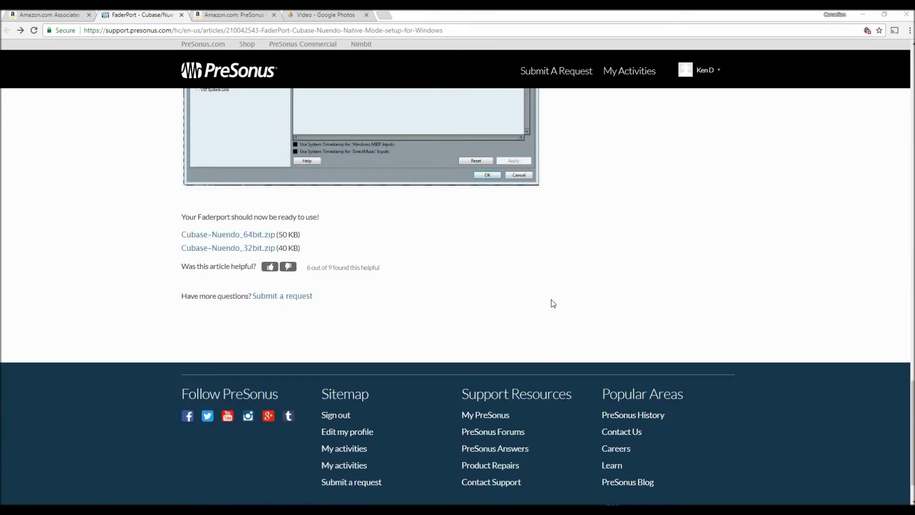
scroll(551, 303, up, 3)
scroll(465, 257, down, 4)
scroll(400, 247, up, 1)
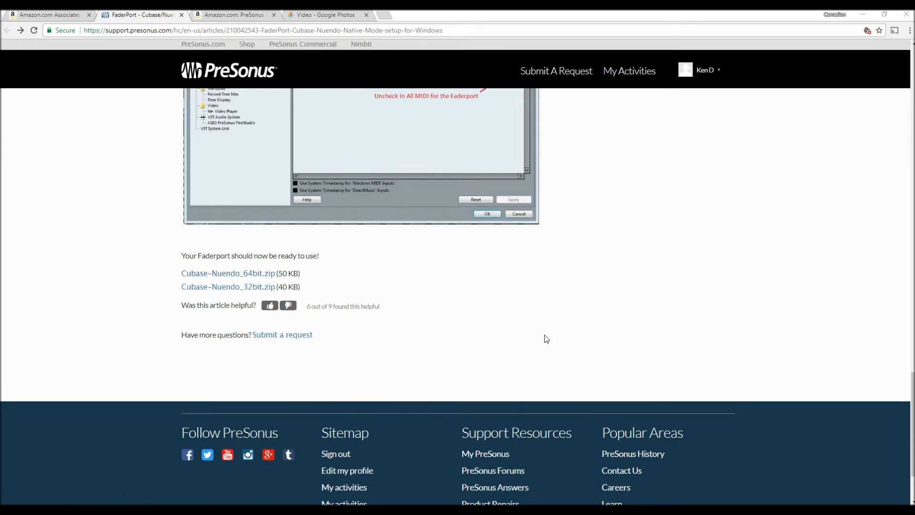
scroll(614, 328, up, 2)
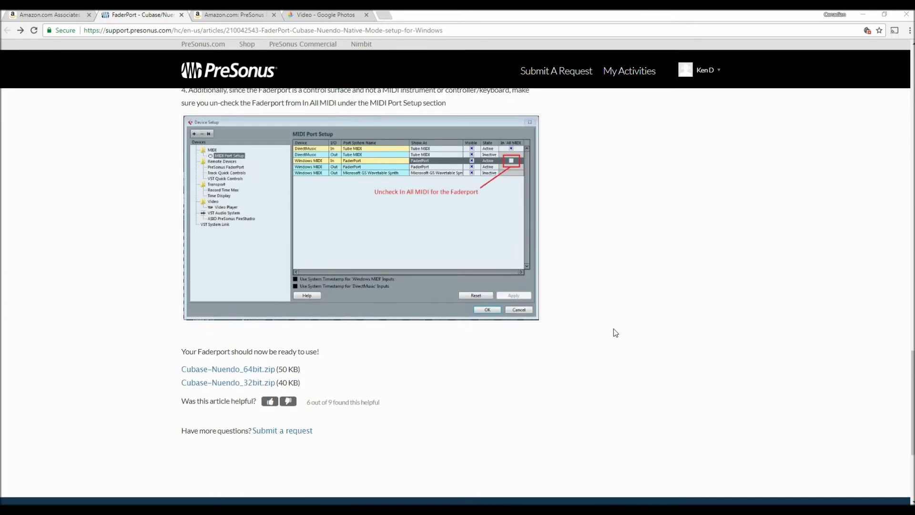
scroll(640, 334, down, 2)
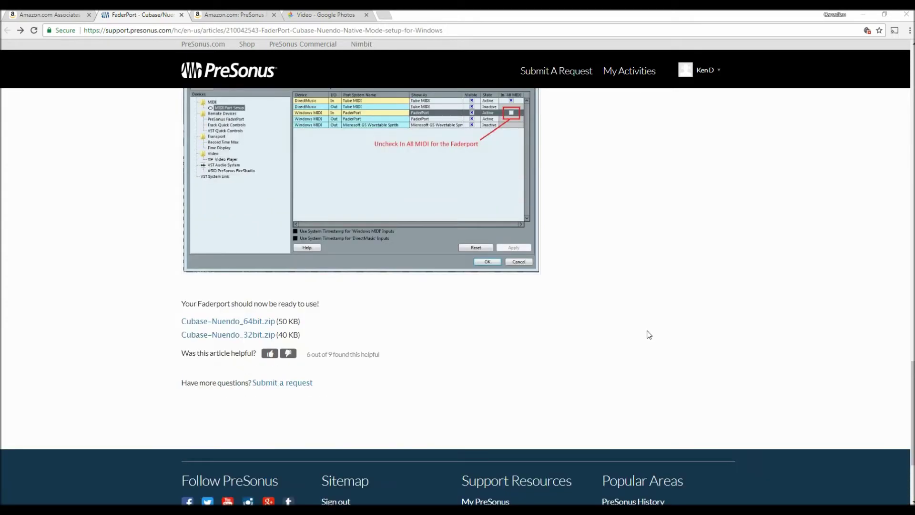
scroll(655, 336, up, 1)
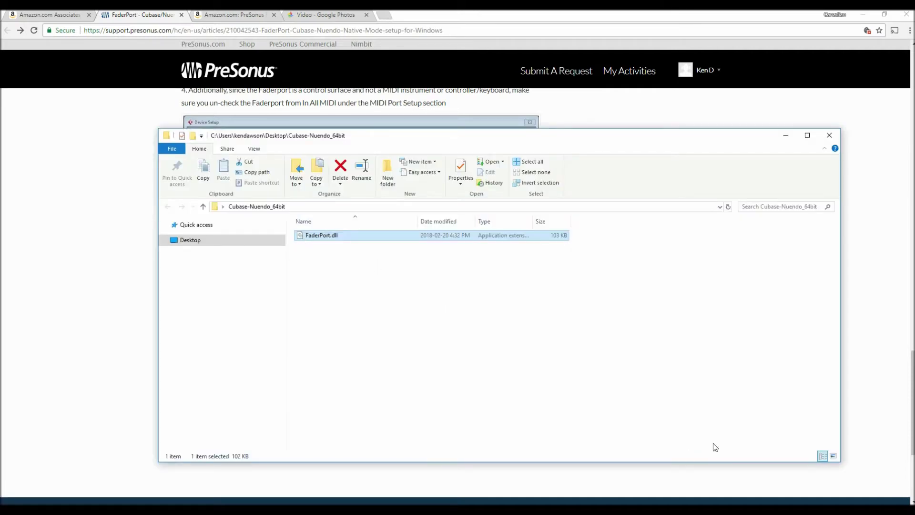
Narrow the File Explorer window showing the FaderPort.dll folder
drag(838, 461, 650, 461)
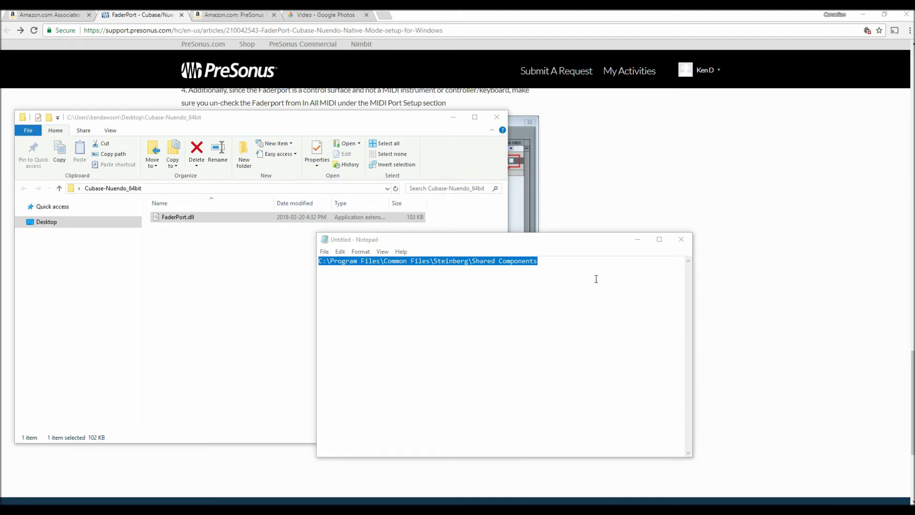
click(533, 303)
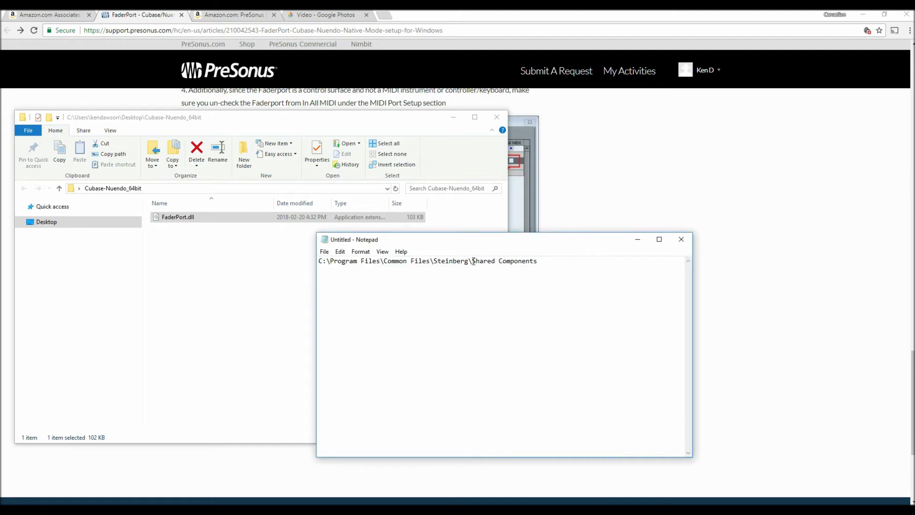
drag(471, 261, 540, 261)
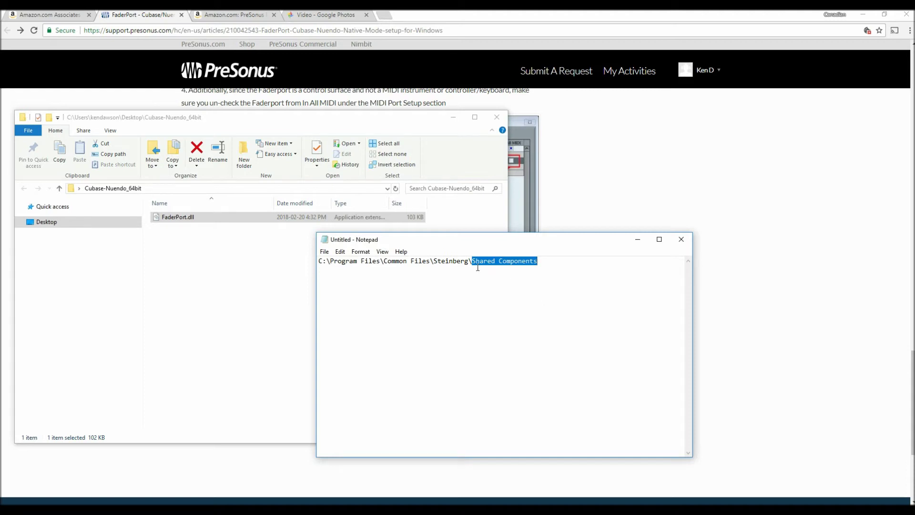
click(434, 261)
drag(433, 261, 547, 263)
click(561, 262)
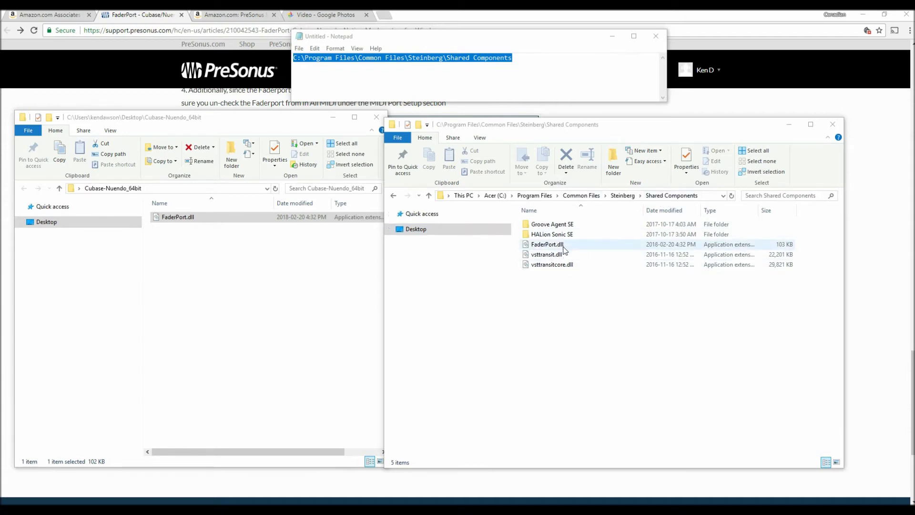
Copy FaderPort.dll from the Cubase-Nuendo_64bit folder to the clipboard
click(225, 245)
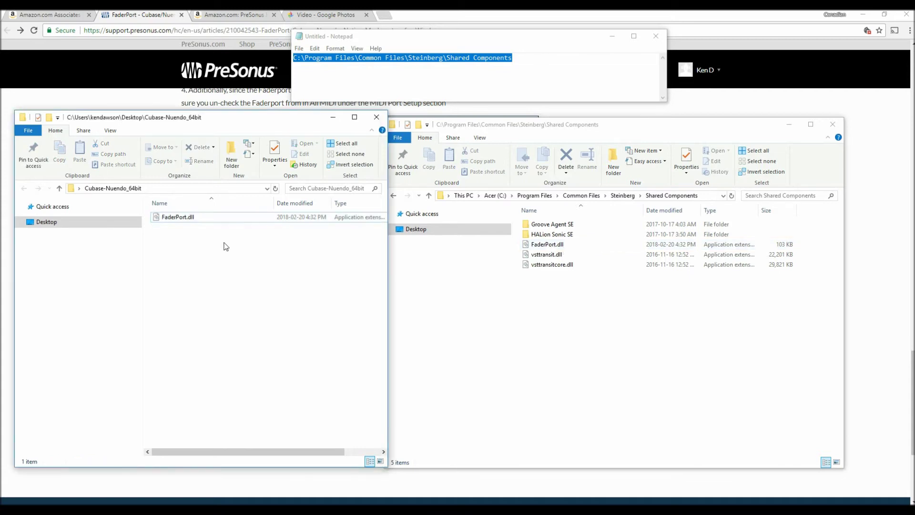
click(162, 217)
key(ctrl+c)
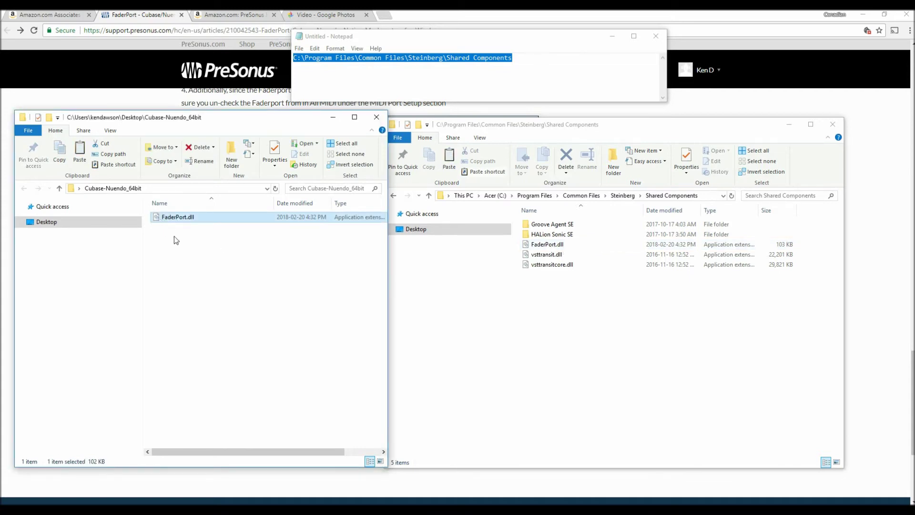
Try moving FaderPort.dll into Shared Components, cancel the drag, and bring that window forward
click(590, 345)
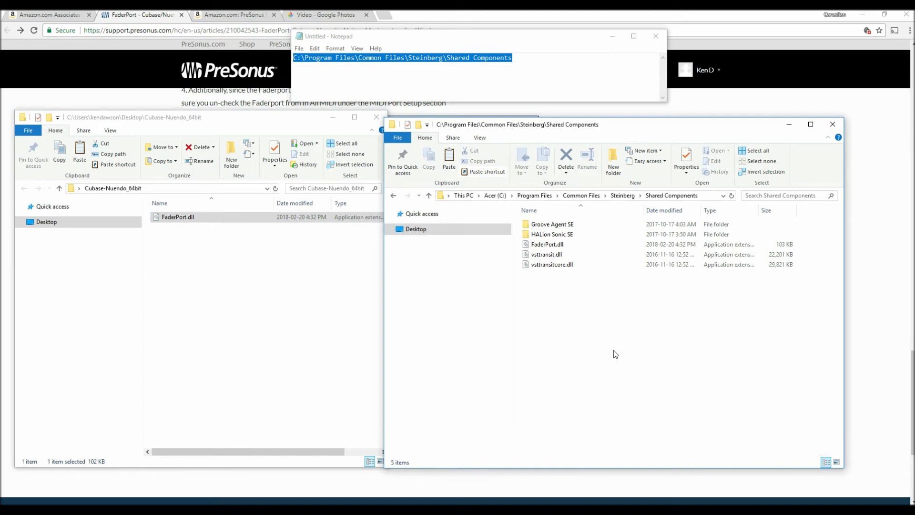
click(225, 276)
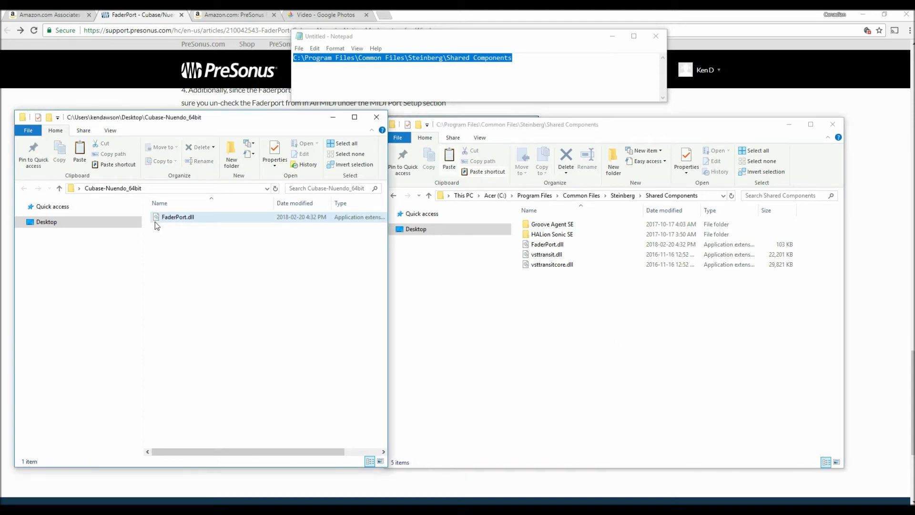
mouse_move(156, 217)
mouse_down()
mouse_move(512, 333)
mouse_move(575, 344)
mouse_up()
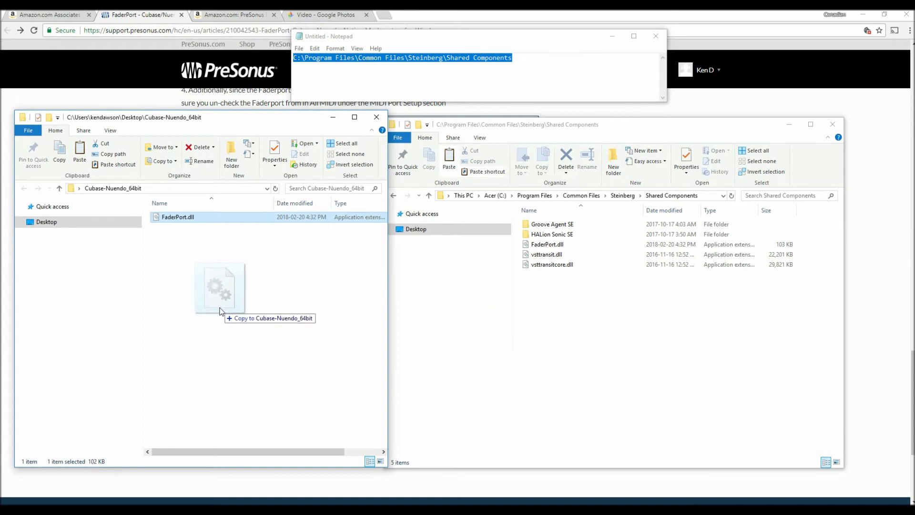
drag(574, 343, 221, 310)
click(244, 295)
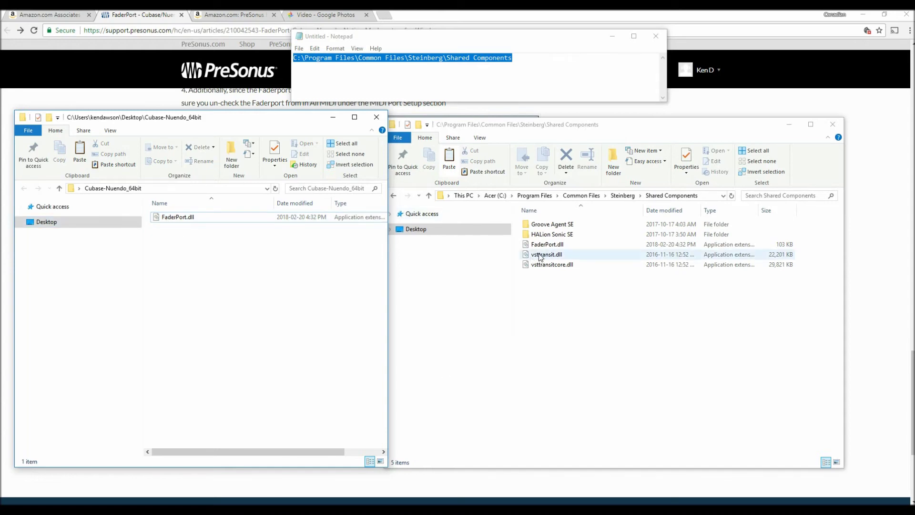
click(601, 128)
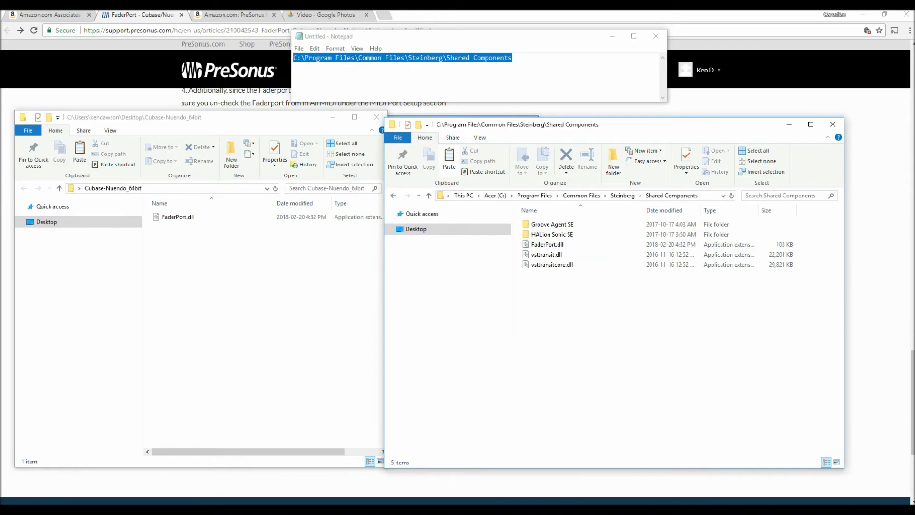
click(600, 504)
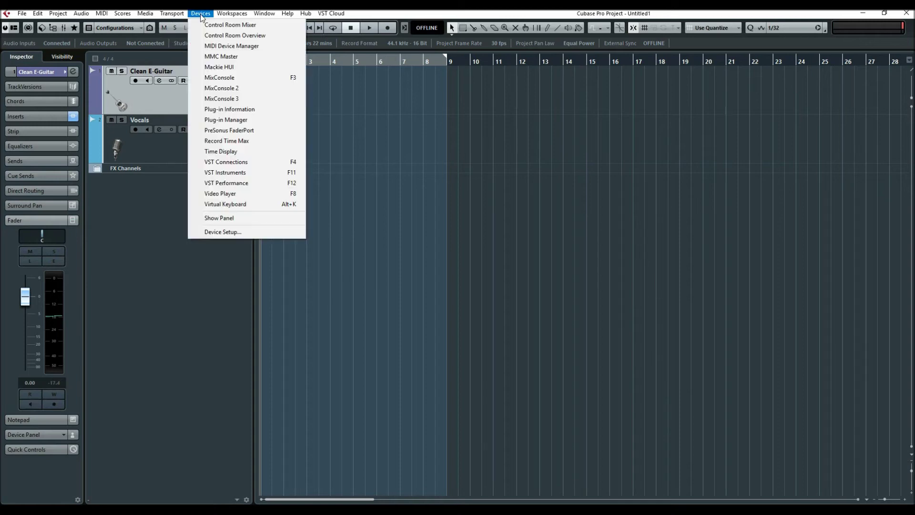
In Device Setup, browse the addable devices and Track Quick Controls, then return to PreSonus FaderPort
click(229, 232)
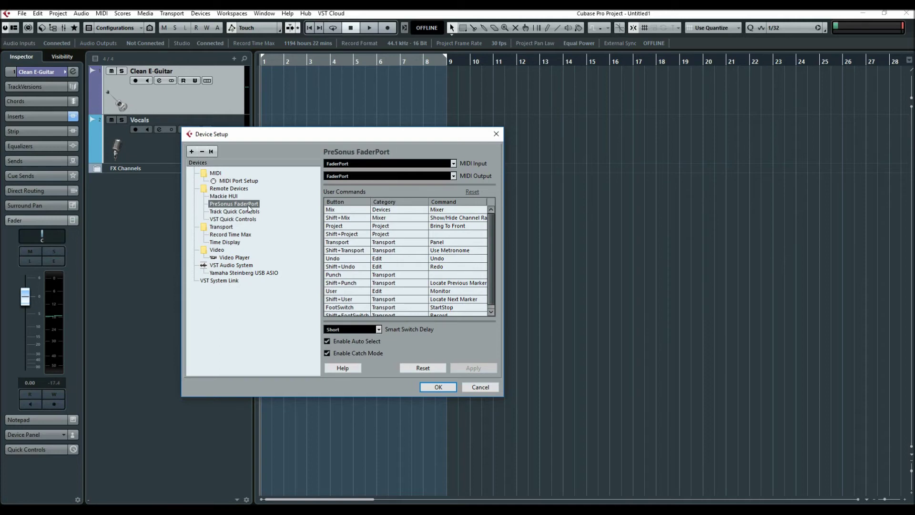
click(190, 153)
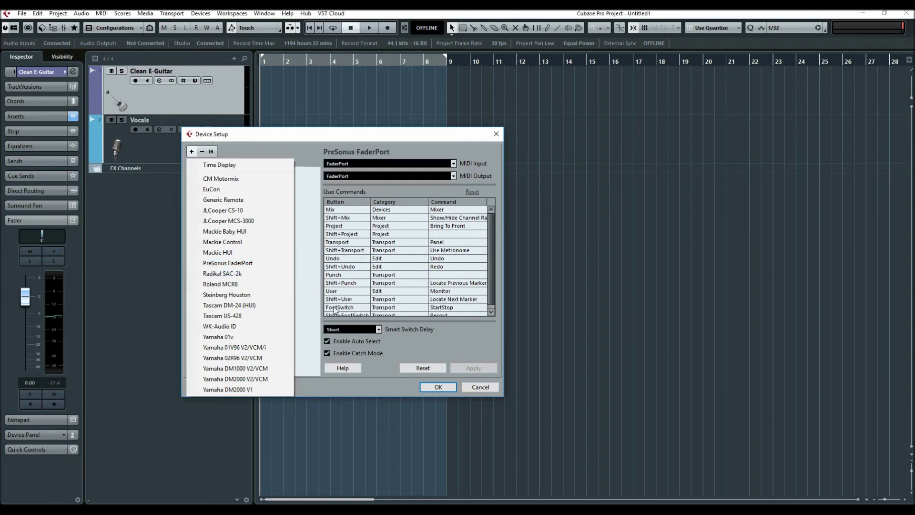
click(359, 146)
click(245, 212)
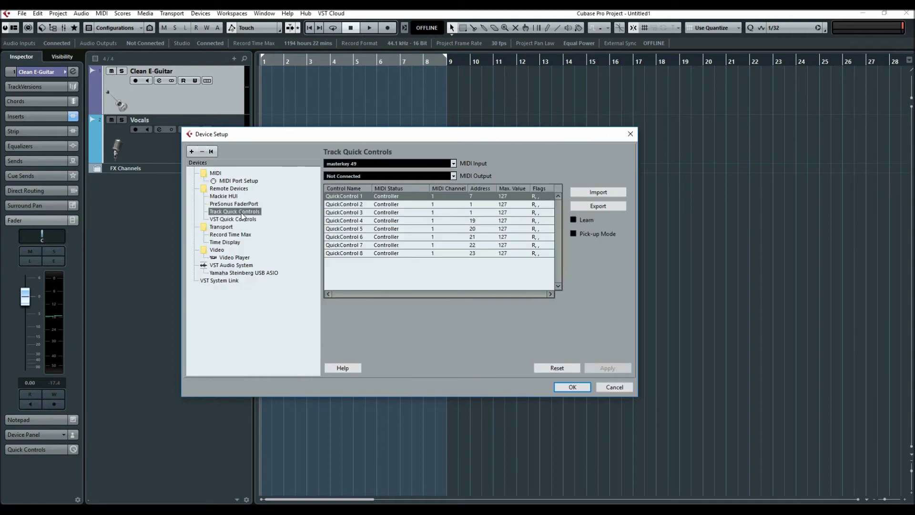
click(229, 204)
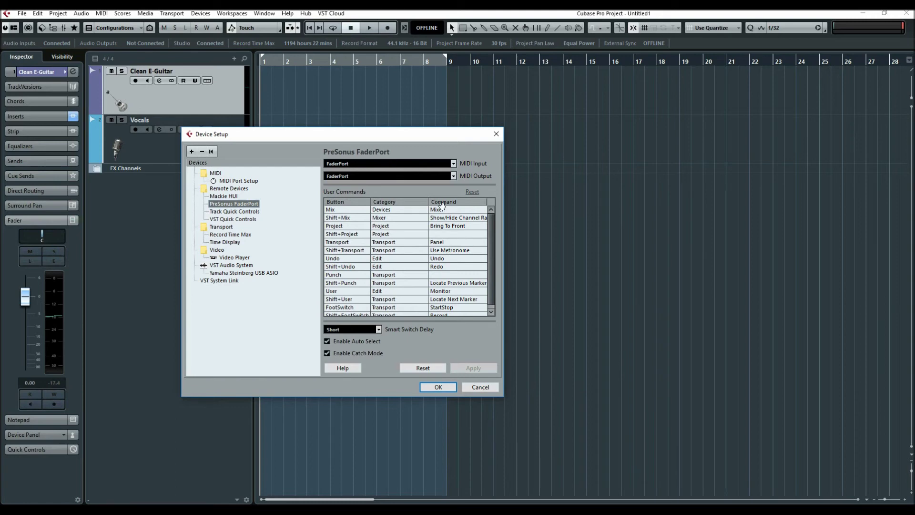
scroll(490, 225, down, 2)
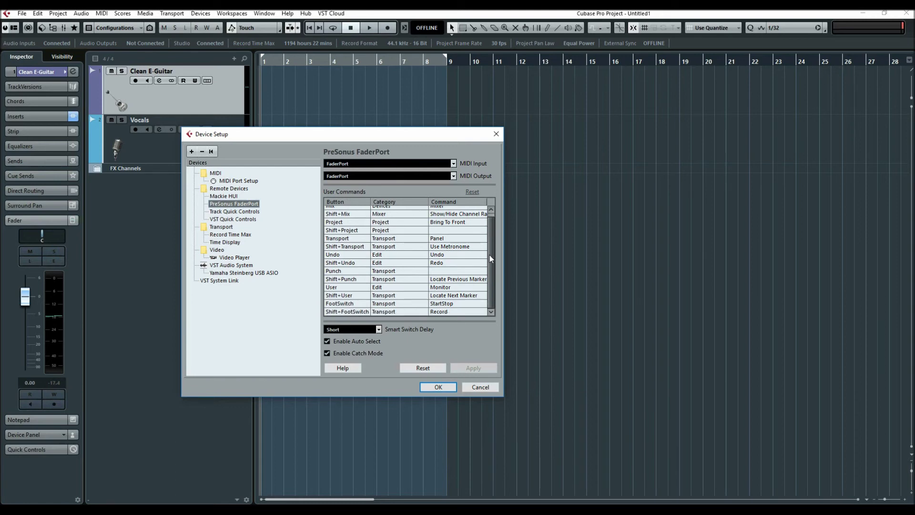
scroll(490, 225, up, 2)
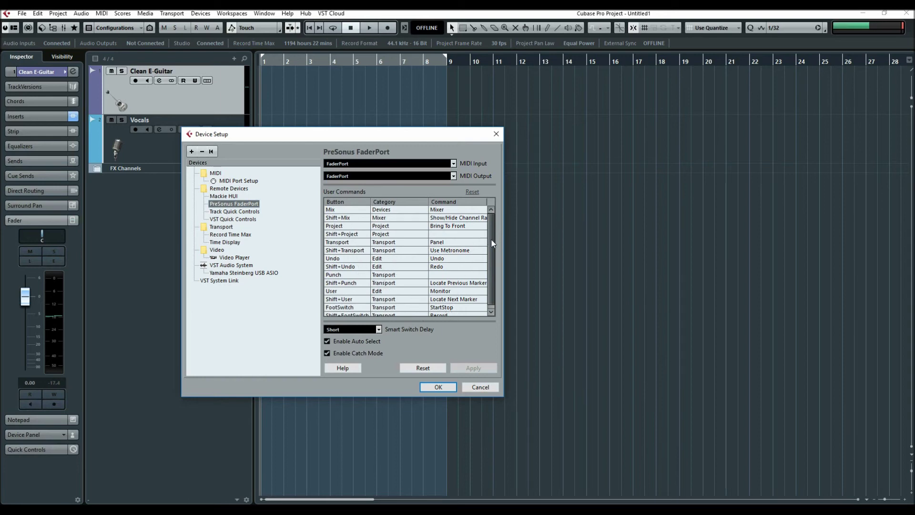
scroll(492, 244, down, 1)
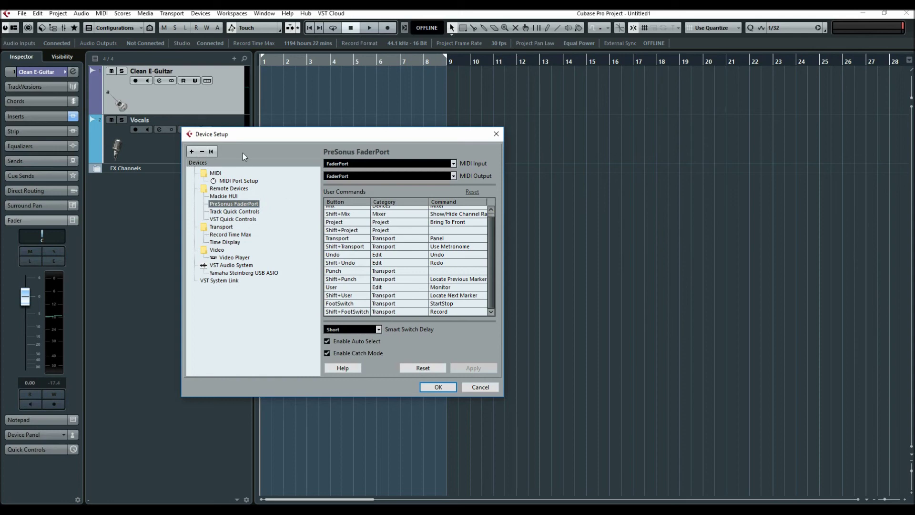
key(Return)
click(147, 81)
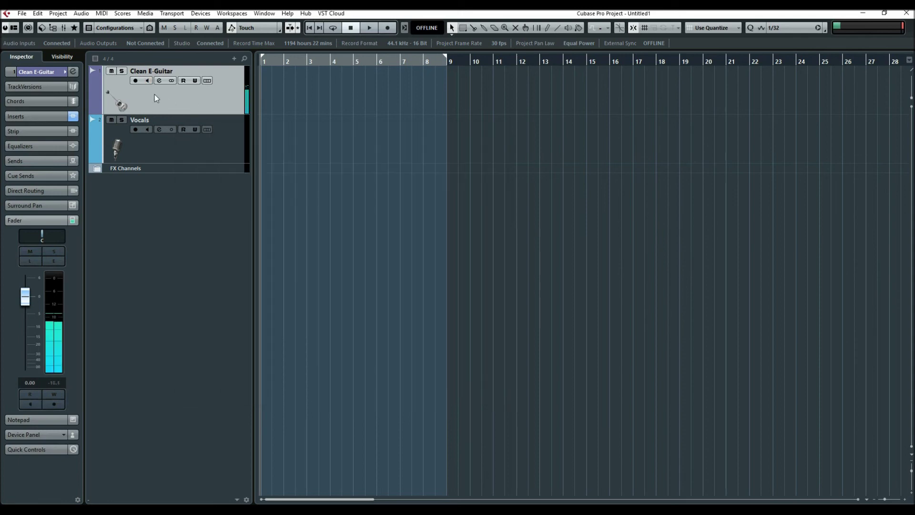
click(148, 81)
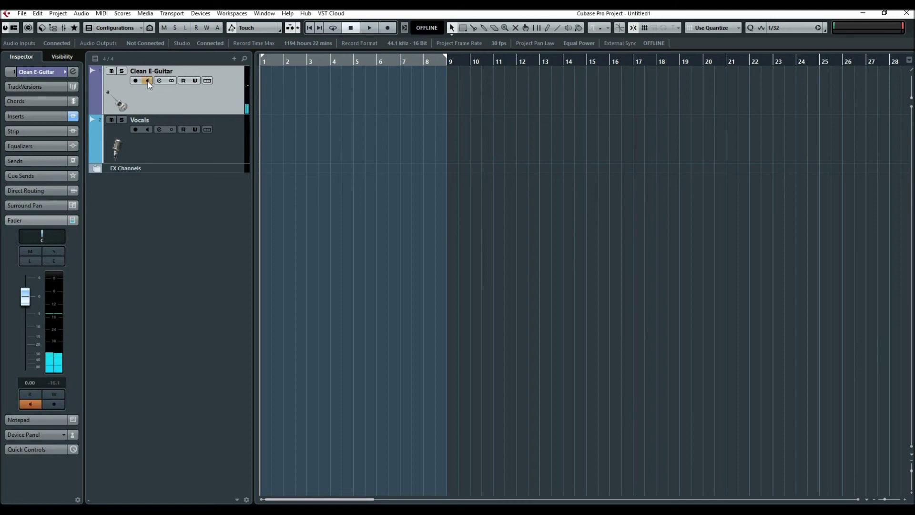
click(147, 81)
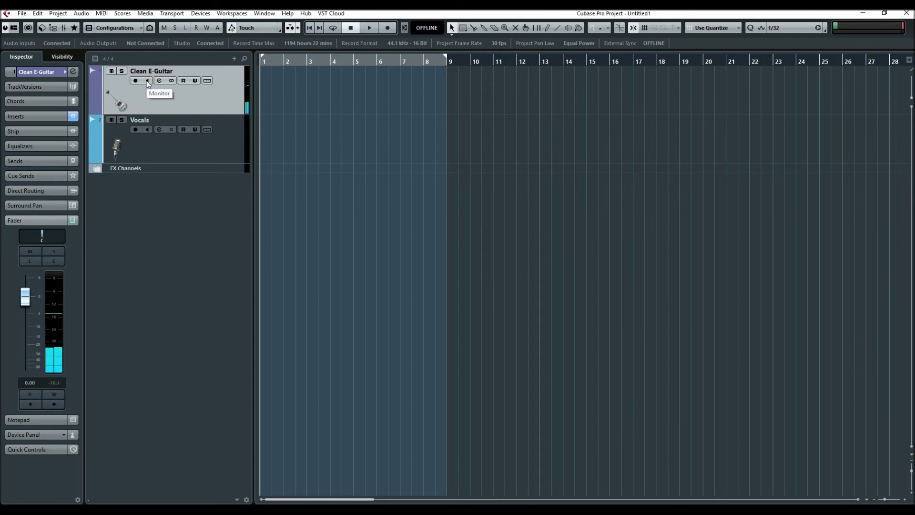
click(148, 81)
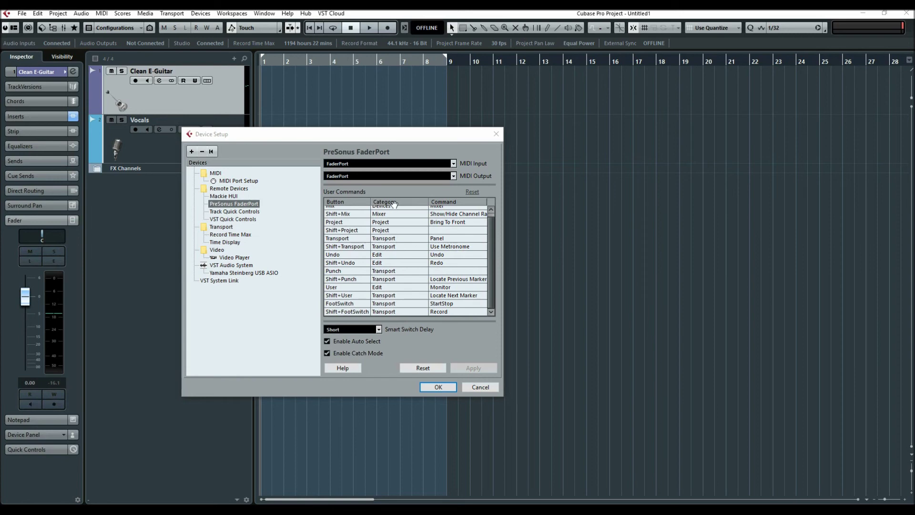
Map the FaderPort User button to the Edit category's Monitor command and apply it
click(403, 288)
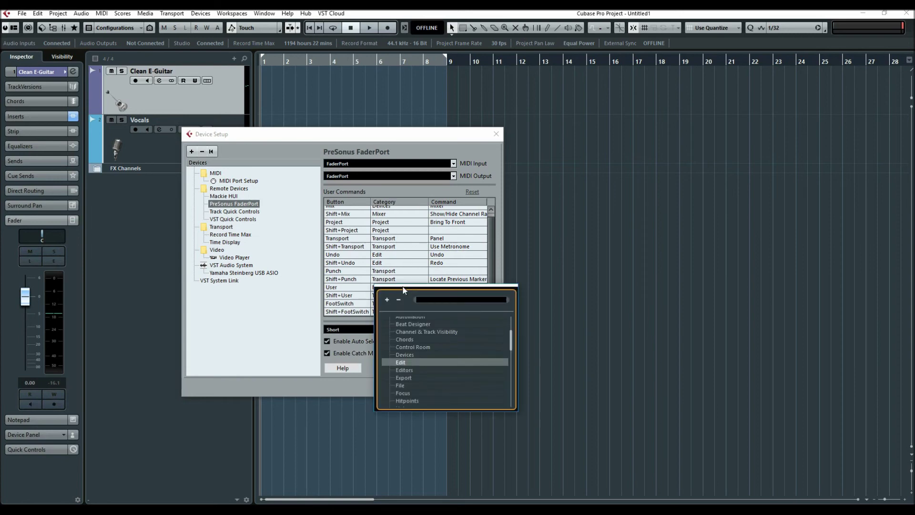
click(445, 132)
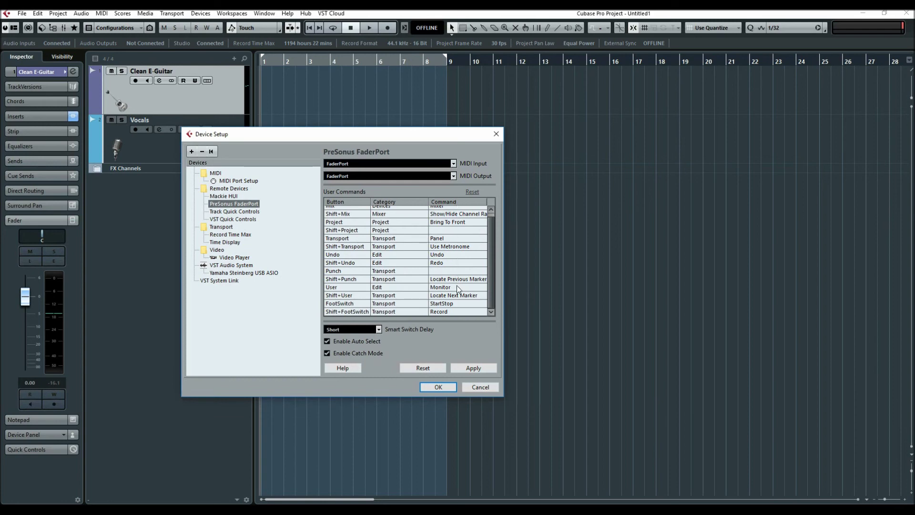
click(457, 287)
click(451, 139)
click(469, 369)
Exclude the FaderPort input from All MIDI Inputs in MIDI Port Setup and confirm
click(239, 181)
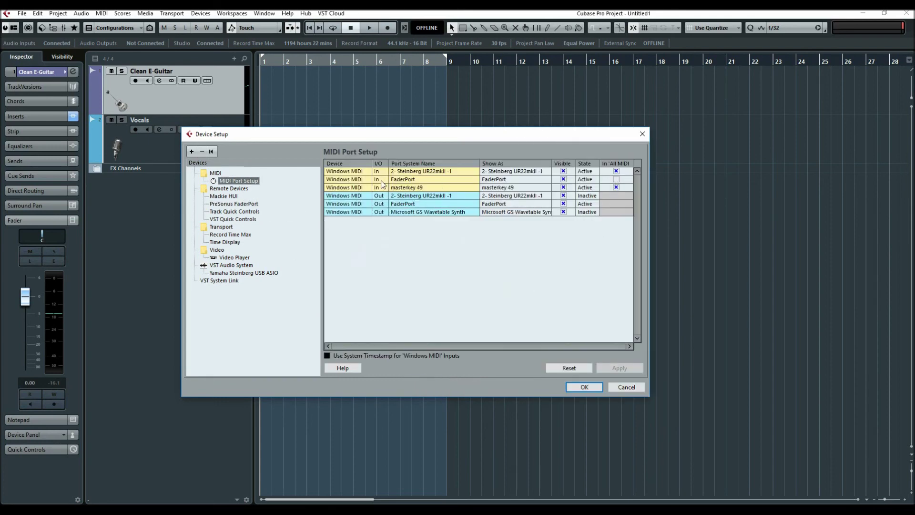
click(616, 180)
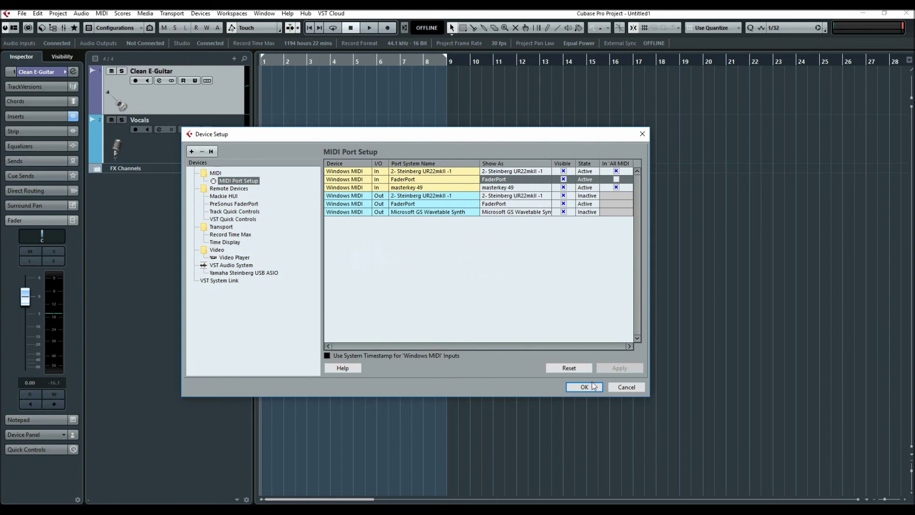
click(583, 391)
Start a test recording on the armed Clean E-Guitar track, then stop it
key(KP_Multiply)
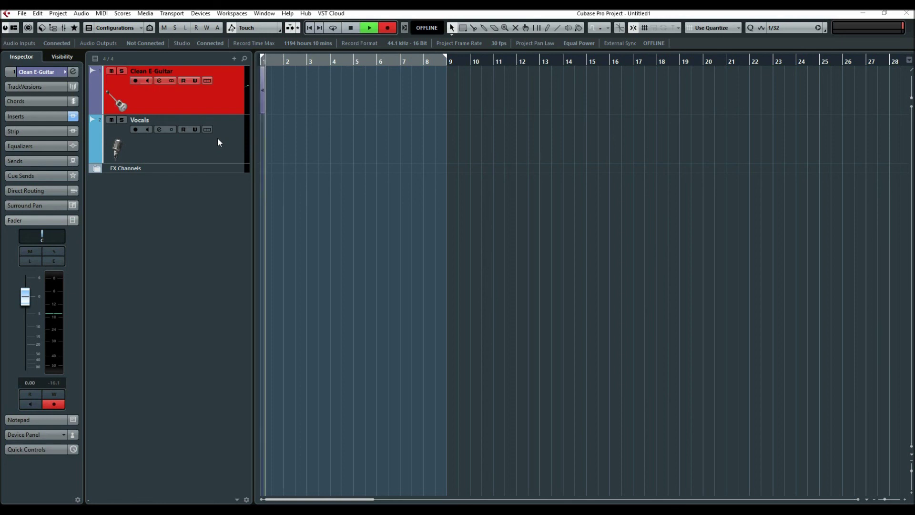
key(space)
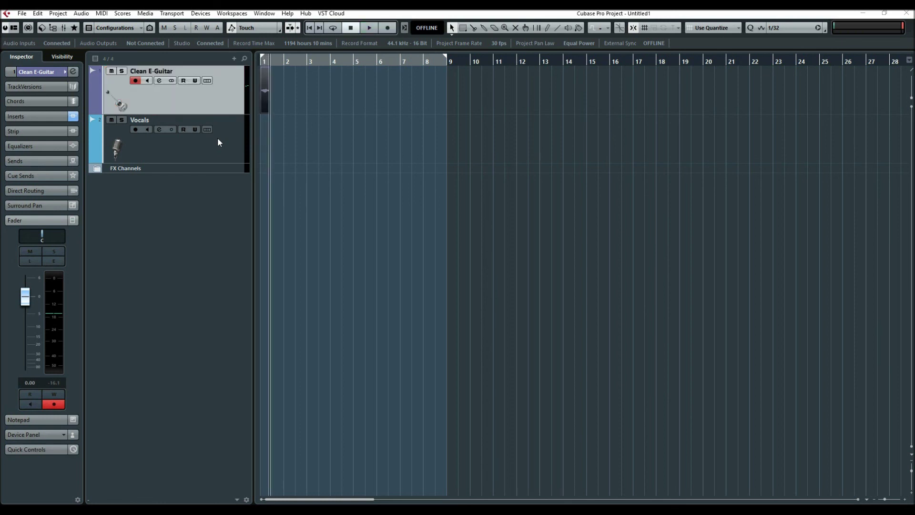